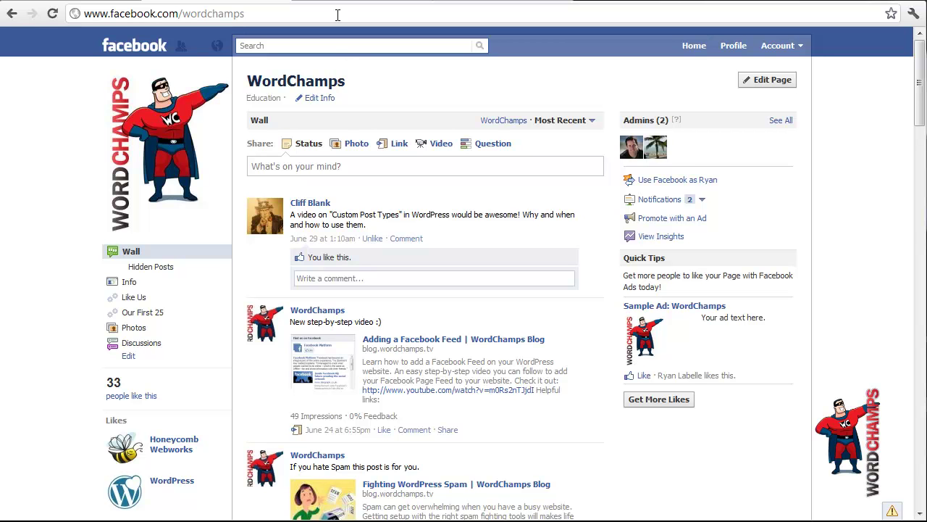
Step: Collapse the Appearance and GD Star Rating menus, after a glance at the Custom Post Type UI plugin page
click(100, 2)
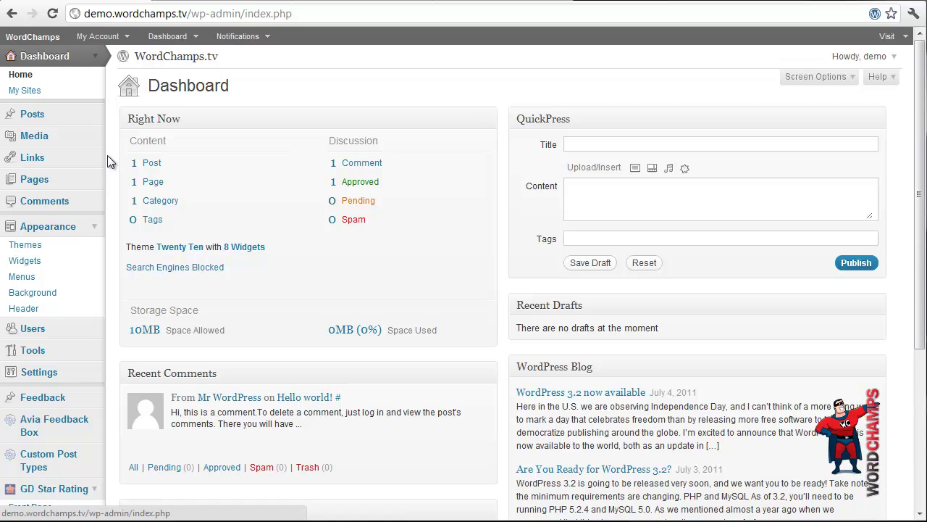
click(94, 226)
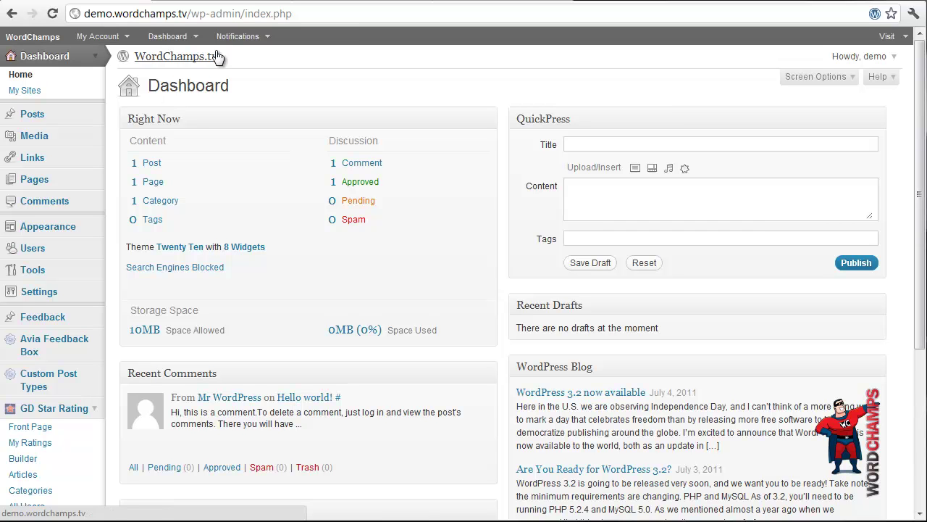
click(449, 1)
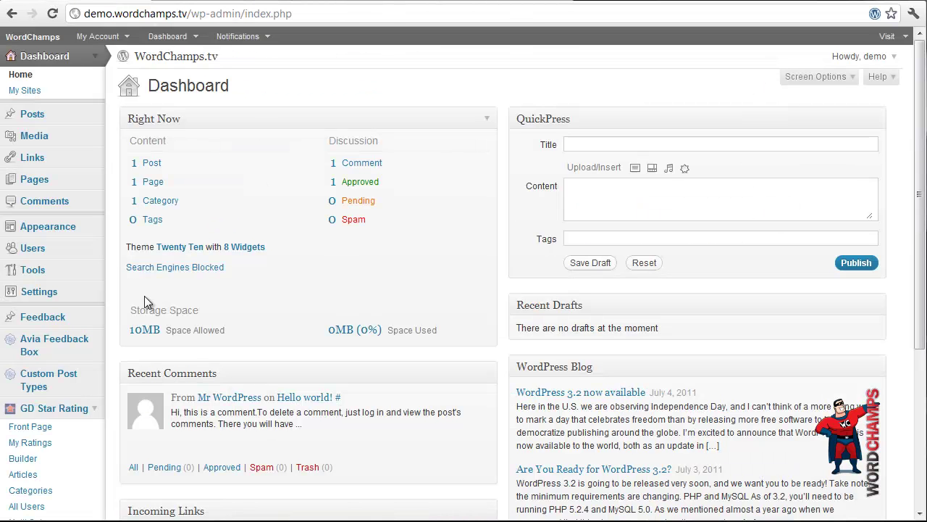
click(94, 408)
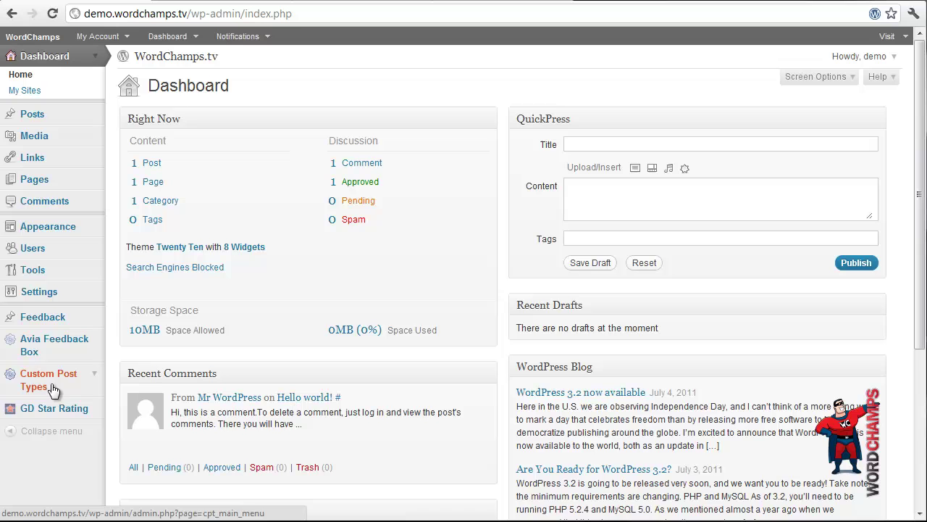
Step: Open the Add New custom post type form and enter 'movies' as the Post Type Name
click(93, 384)
scroll(105, 374, down, 1)
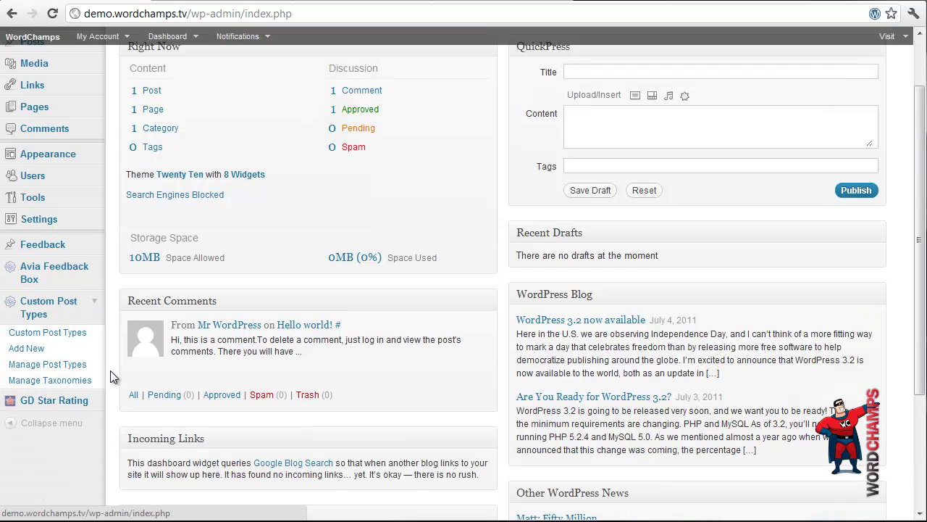
click(37, 349)
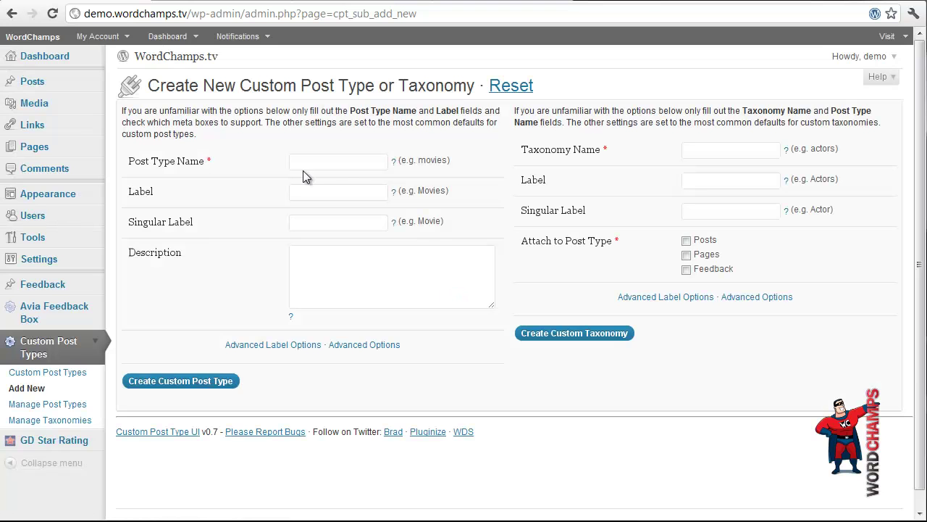
drag(419, 160, 449, 160)
key(ctrl+c)
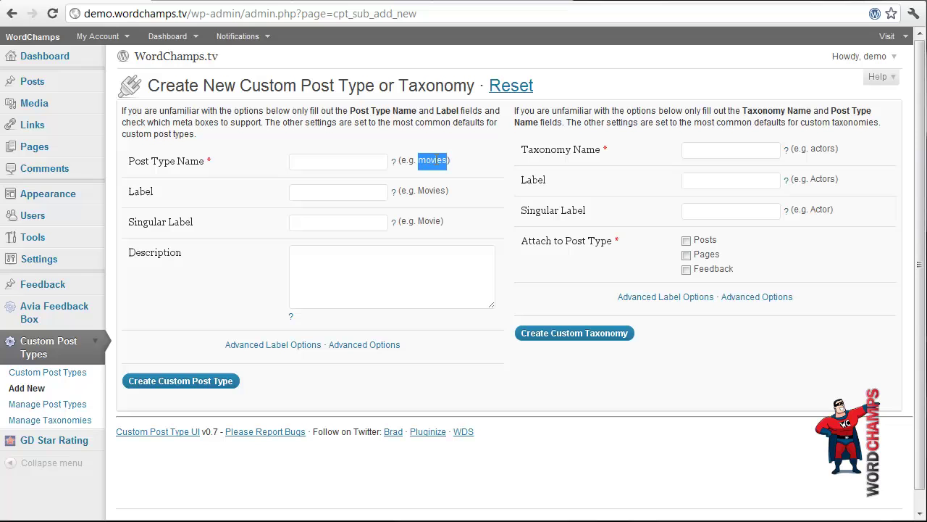
click(374, 160)
key(ctrl+v)
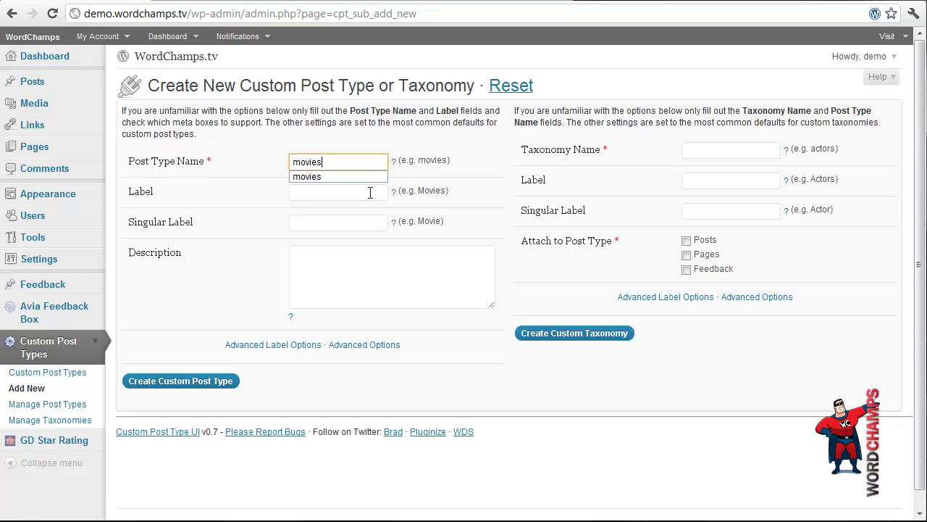
Step: Fill in the Label 'Movies' and the Singular Label 'Movie'
click(370, 192)
double_click(431, 190)
key(ctrl+c)
click(358, 193)
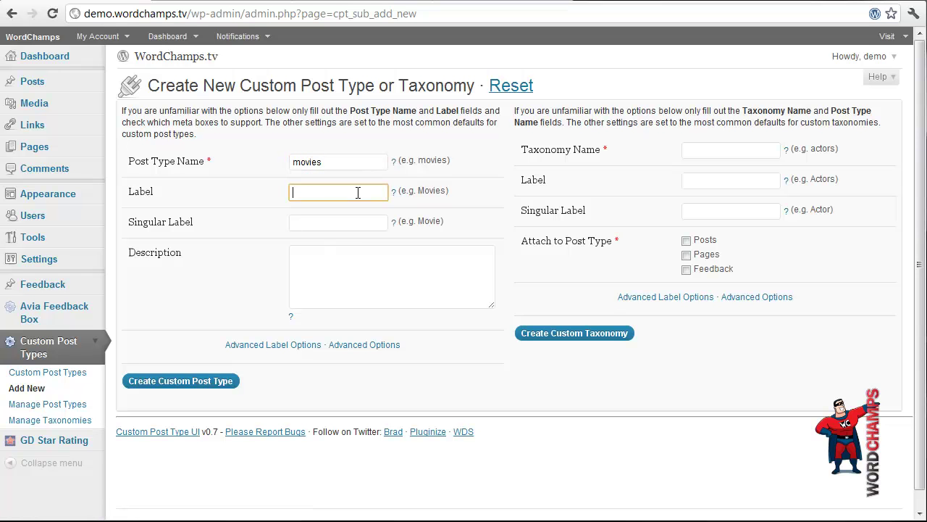
key(ctrl+v)
double_click(432, 221)
key(ctrl+c)
click(347, 223)
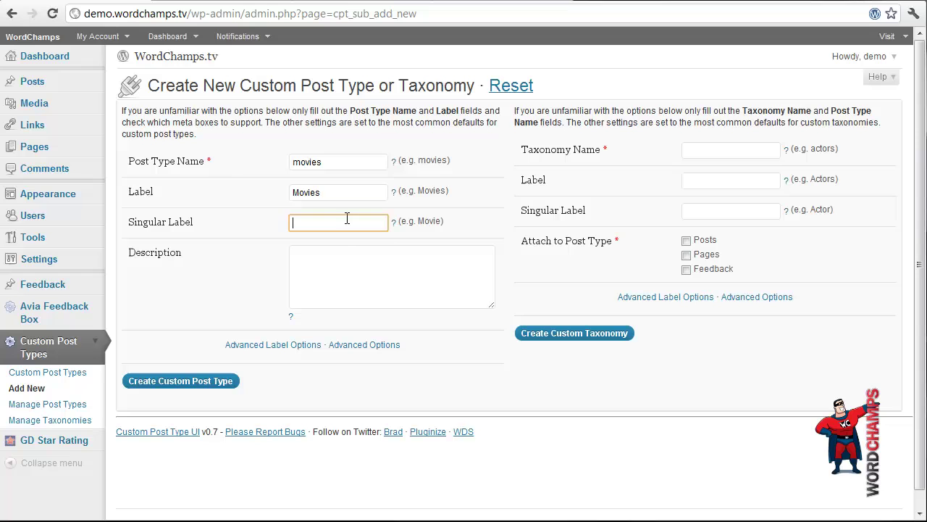
key(ctrl+v)
click(360, 272)
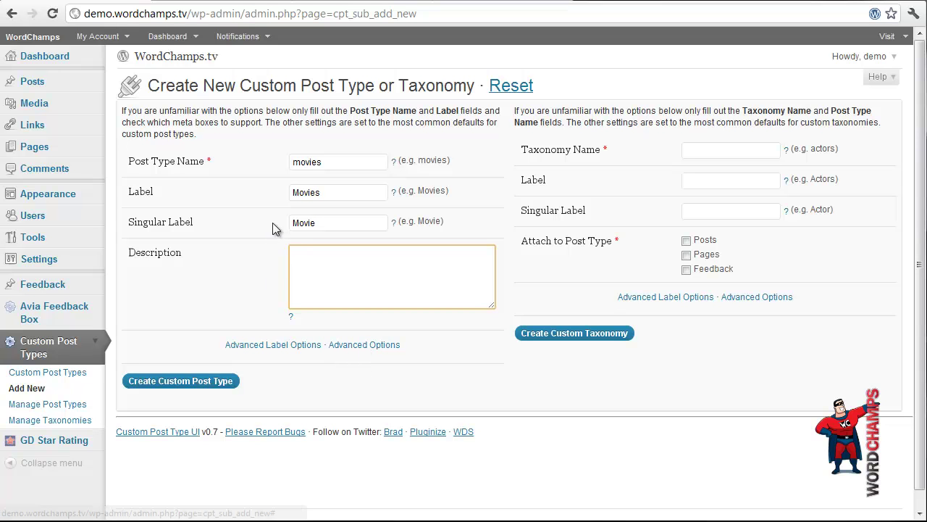
Step: Create the movies post type, then open Movies > Add Movie for a blank movie
click(207, 385)
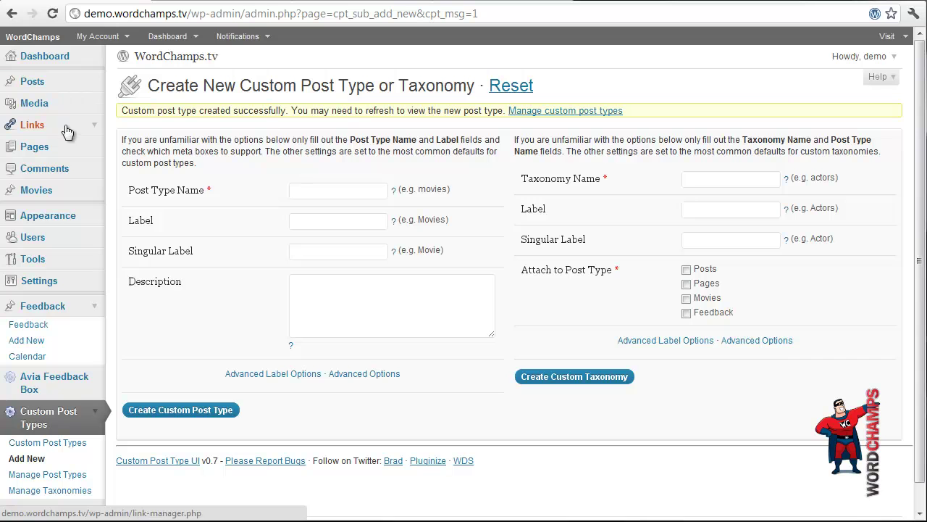
click(94, 189)
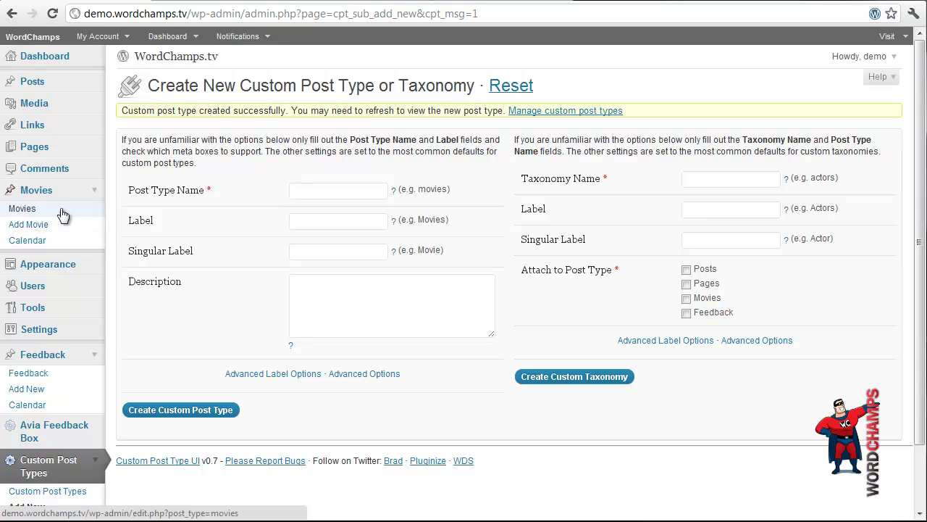
click(37, 230)
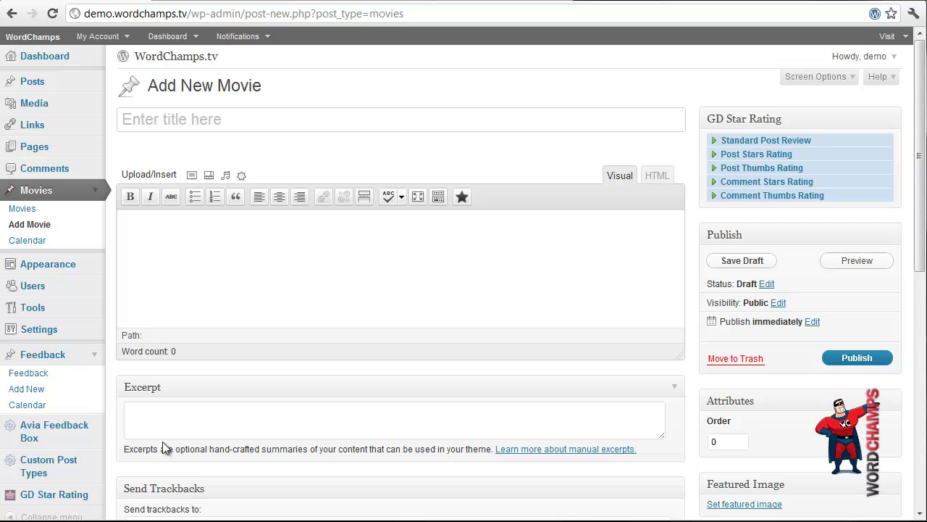
click(202, 251)
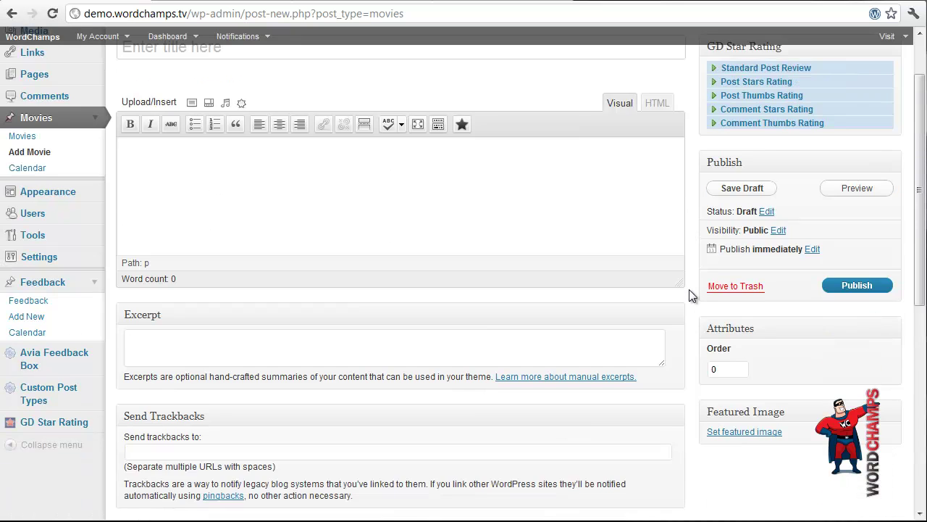
scroll(689, 289, down, 3)
scroll(689, 289, up, 3)
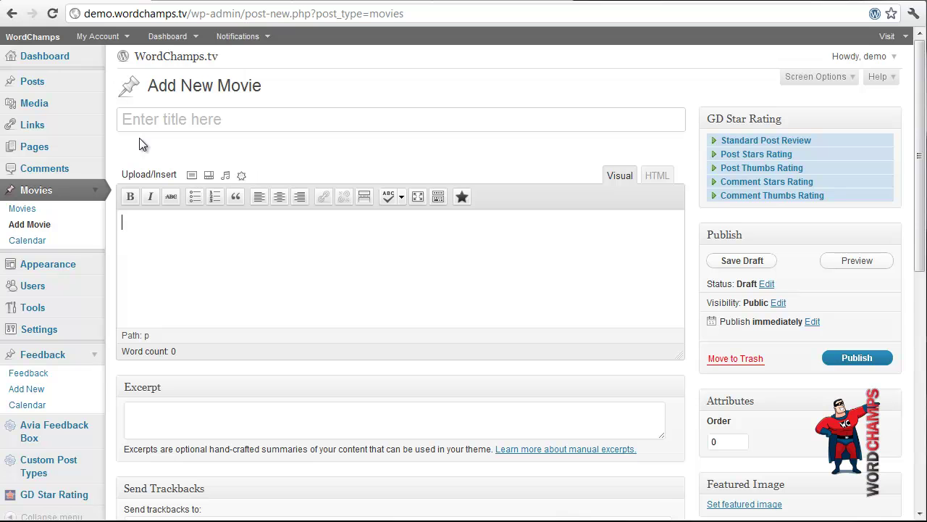
scroll(108, 368, down, 1)
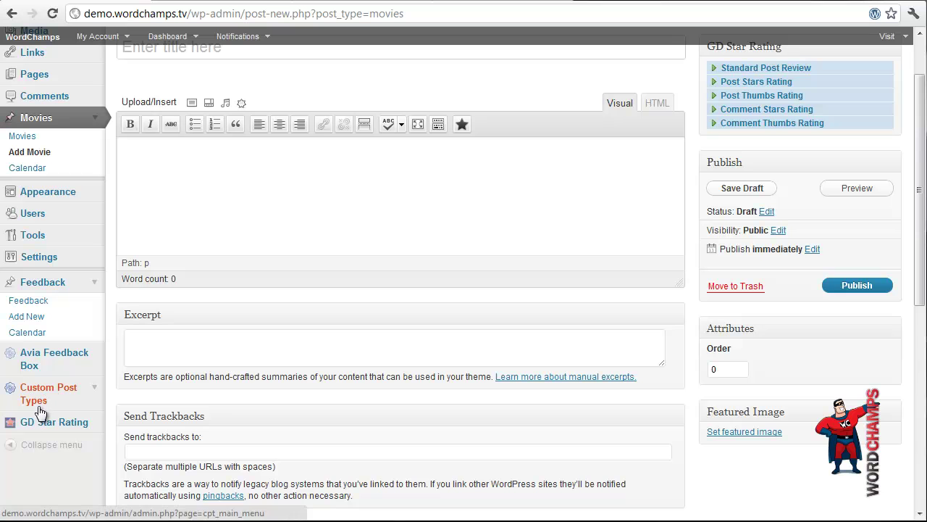
Step: Open the managed custom post types list and edit the movies post type's settings
click(94, 388)
scroll(107, 391, down, 1)
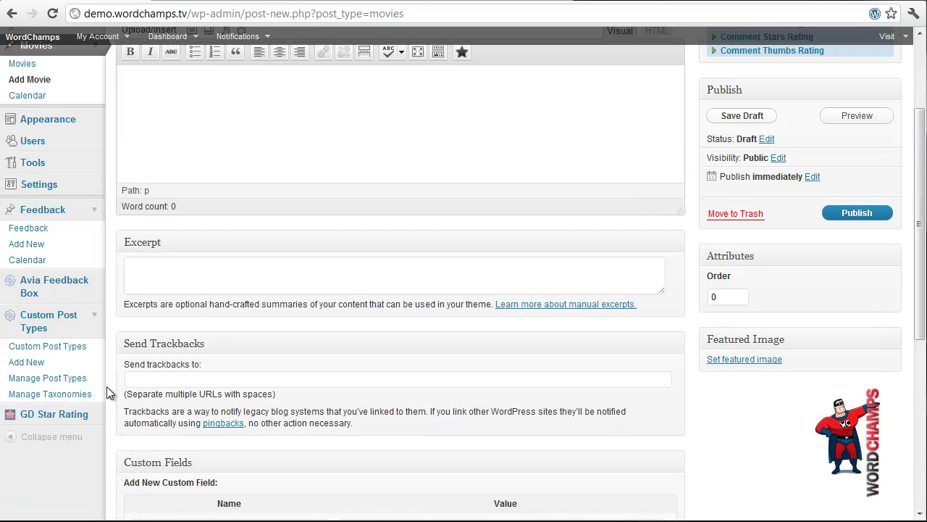
click(48, 380)
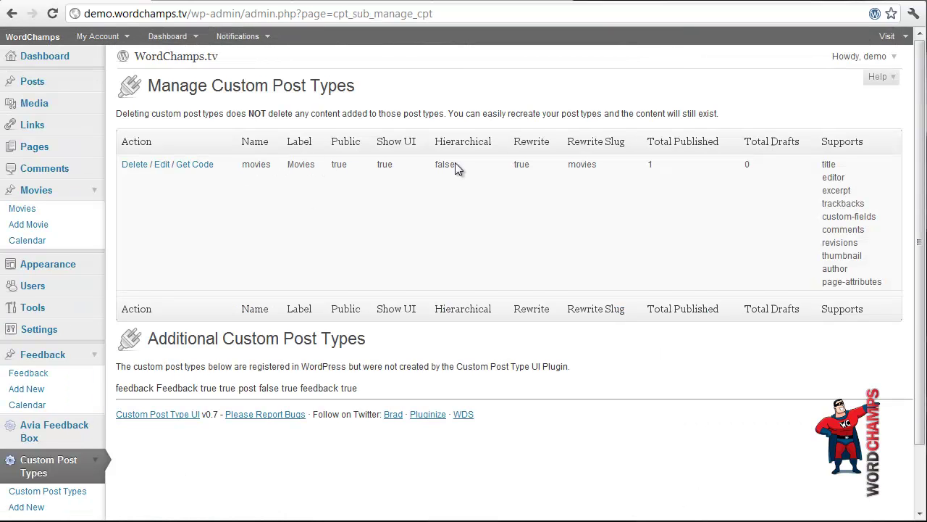
click(162, 169)
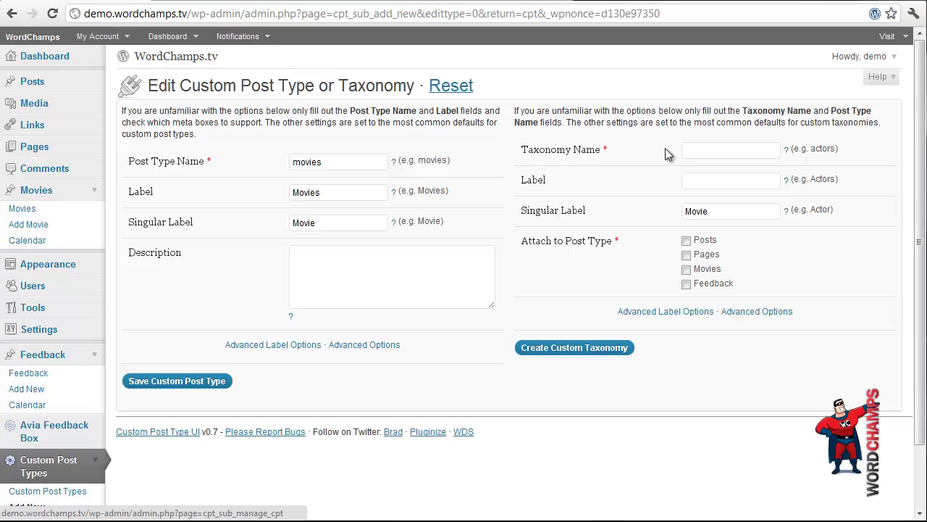
Step: Enter taxonomy name 'actors', label 'Actors', singular label 'Actor', and attach it to Movies
double_click(820, 148)
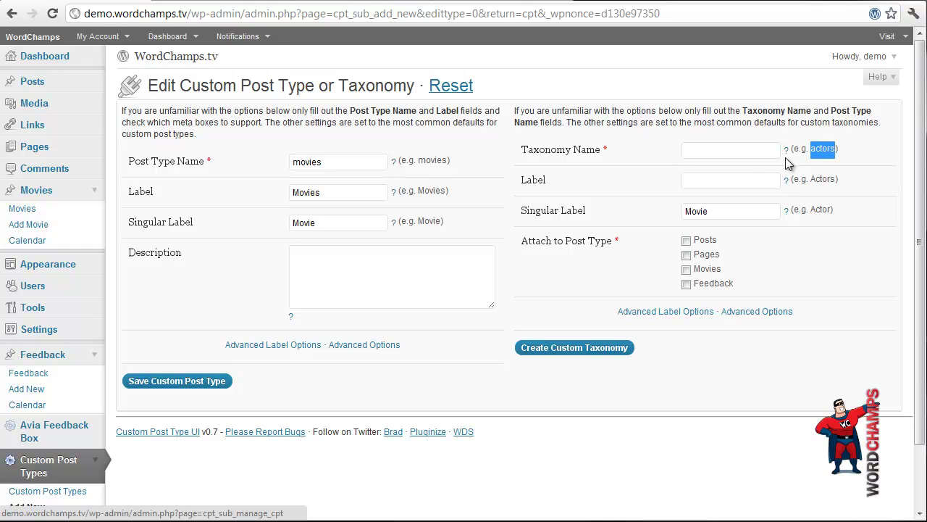
click(747, 152)
key(ctrl+v)
double_click(823, 179)
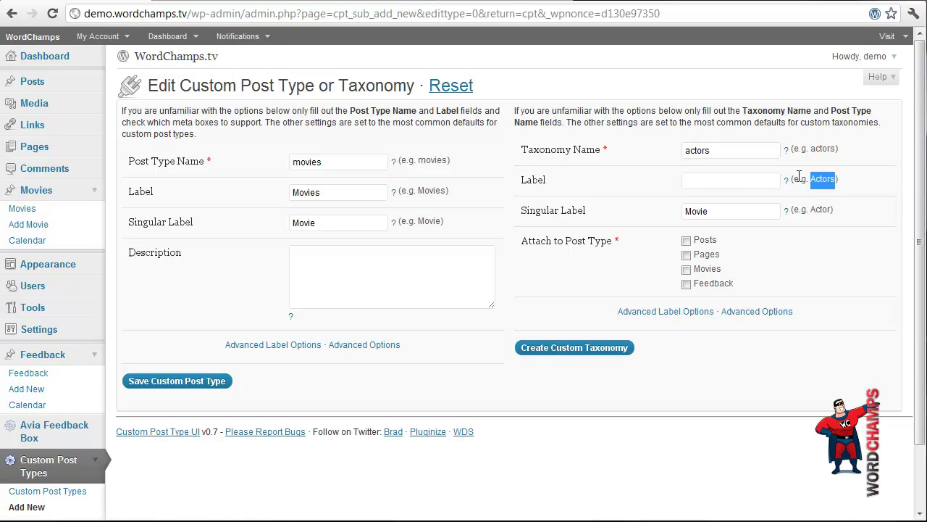
click(743, 180)
key(ctrl+v)
double_click(820, 209)
key(ctrl+c)
double_click(724, 211)
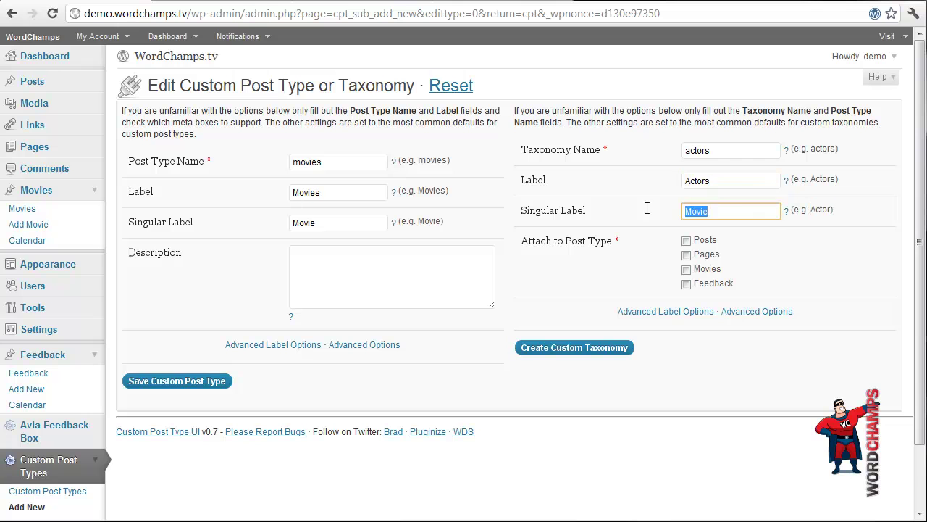
key(ctrl+v)
click(686, 268)
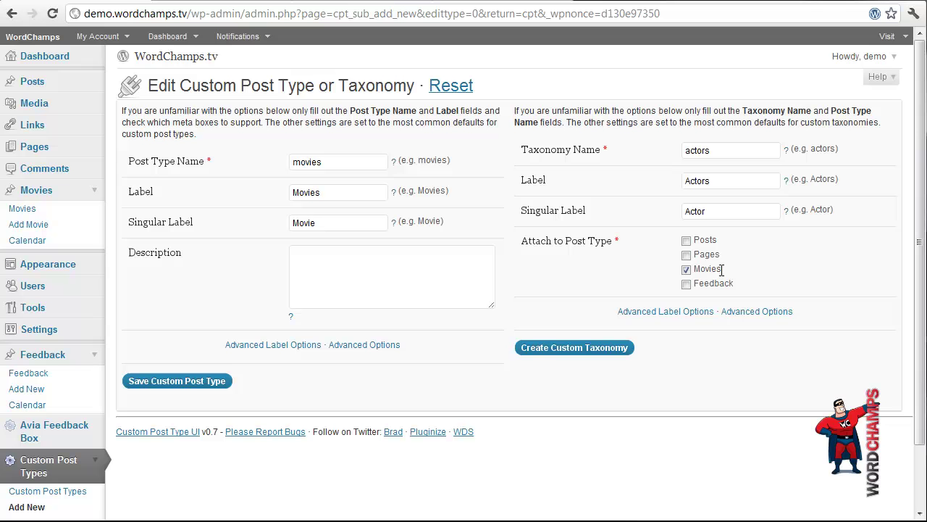
Step: Create the actors taxonomy, review its terms Ryan and Teagan, then open the Movies list
click(608, 350)
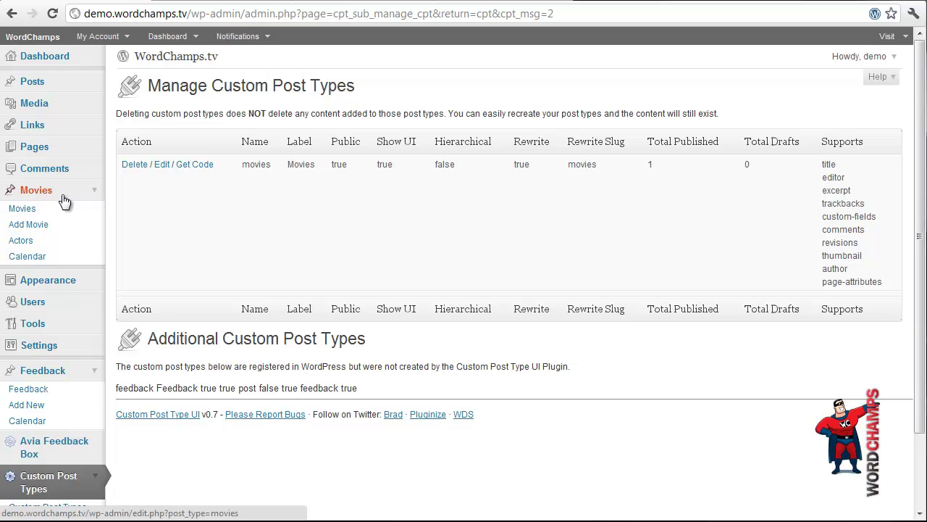
click(20, 245)
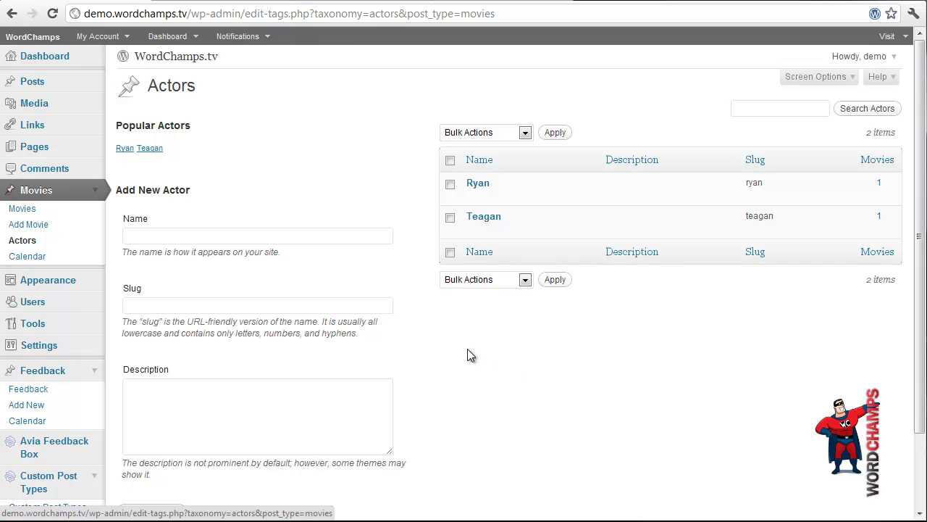
click(21, 208)
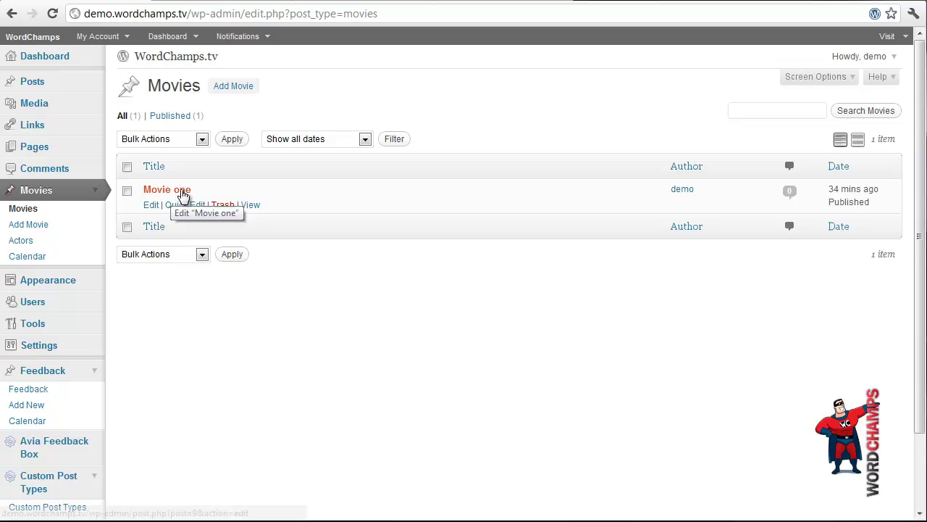
Step: Add Bill to Movie one's actors alongside Ryan and Teagan, and update the movie
click(151, 206)
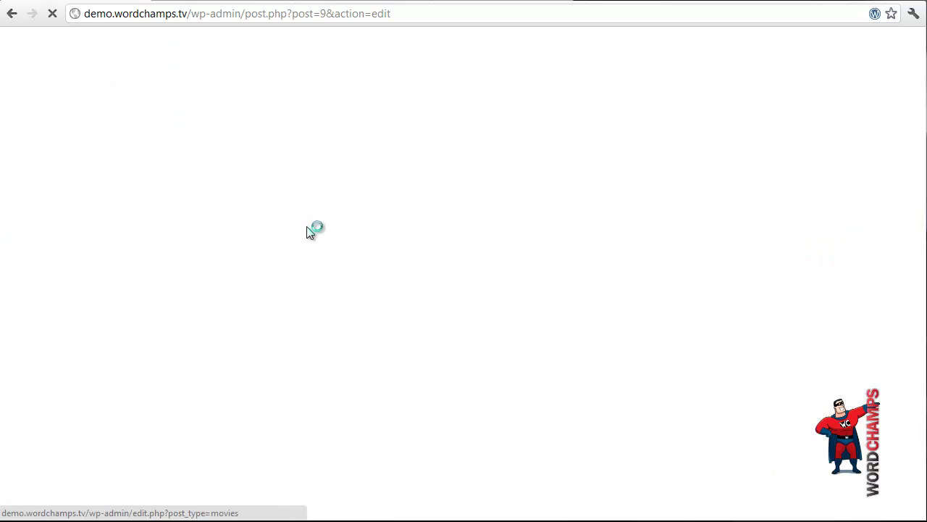
scroll(761, 402, down, 1)
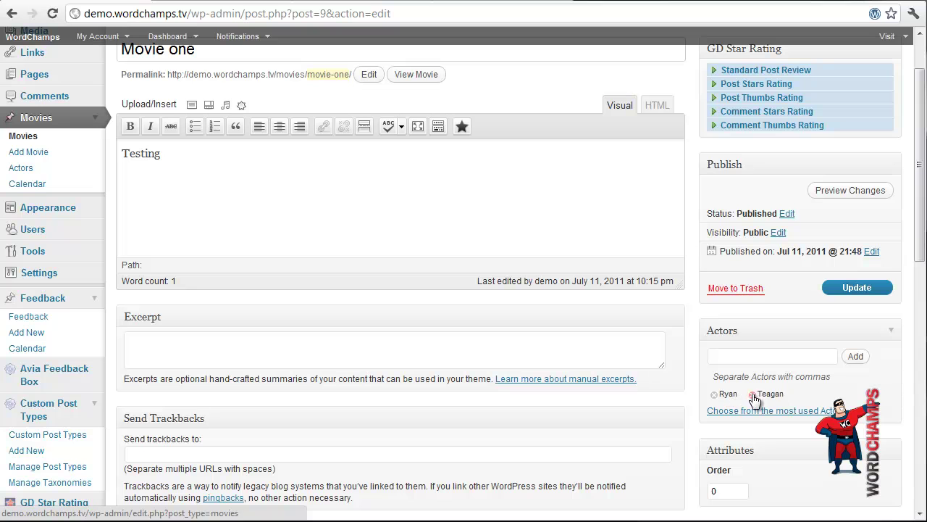
click(756, 357)
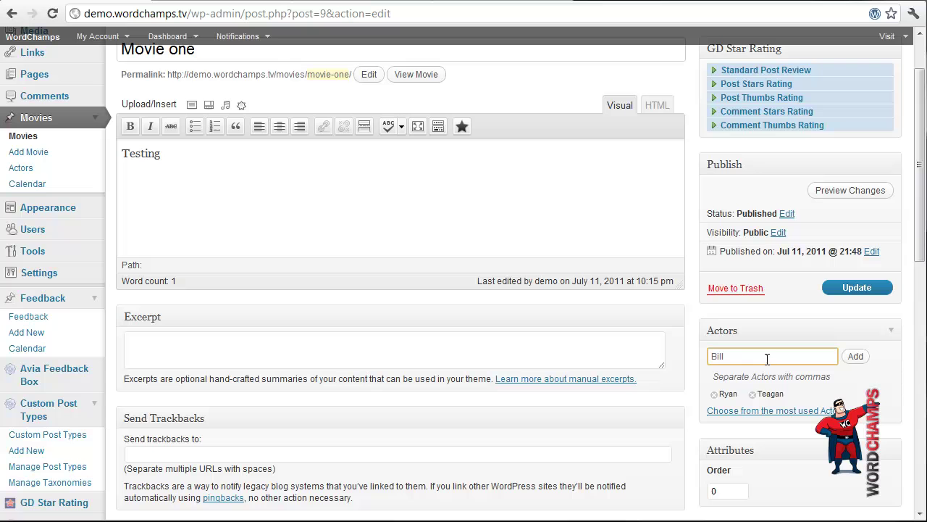
click(856, 355)
scroll(642, 387, up, 2)
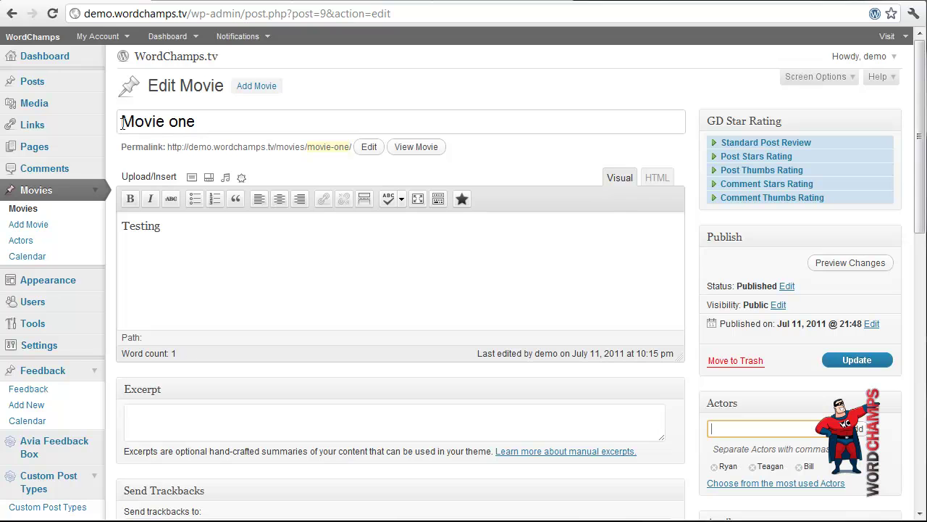
drag(122, 123, 198, 123)
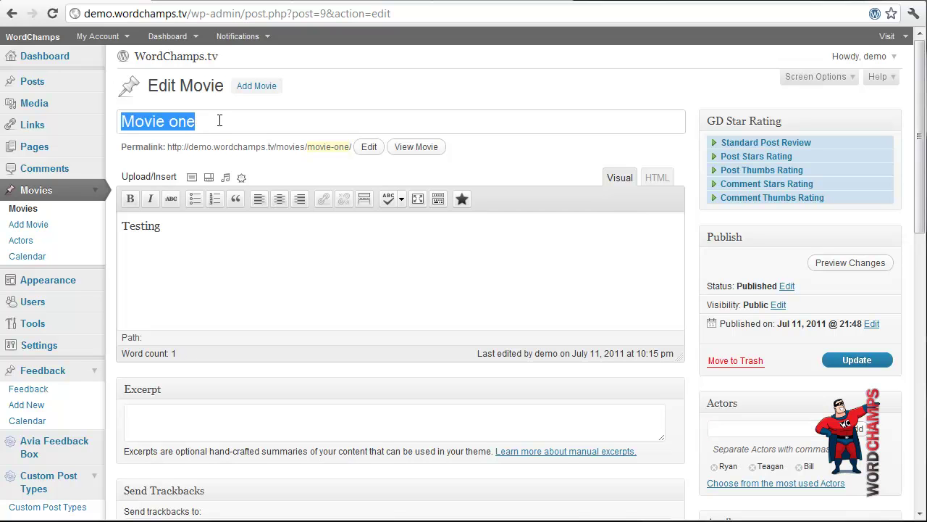
click(219, 121)
click(833, 362)
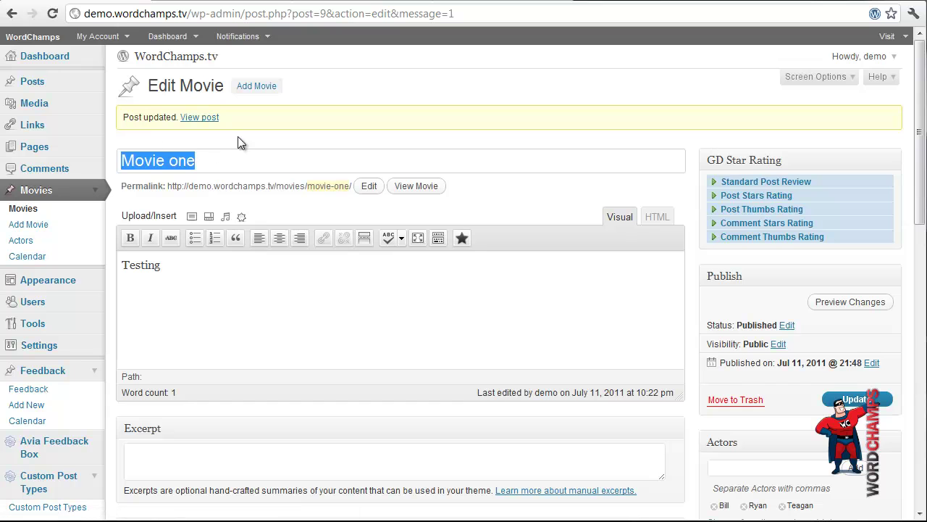
click(221, 160)
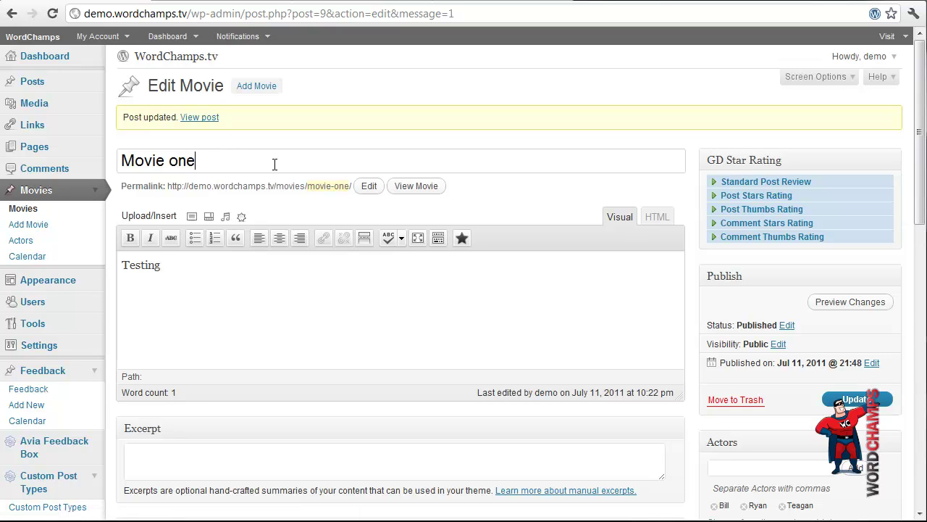
Step: View Movie one's public page with its Testing text and rating widgets, then close that tab
click(417, 187)
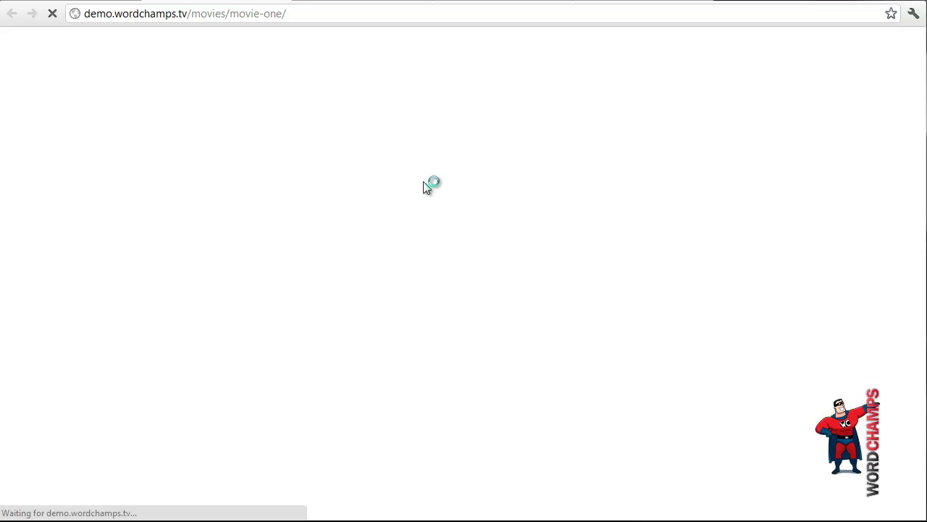
drag(137, 345, 213, 346)
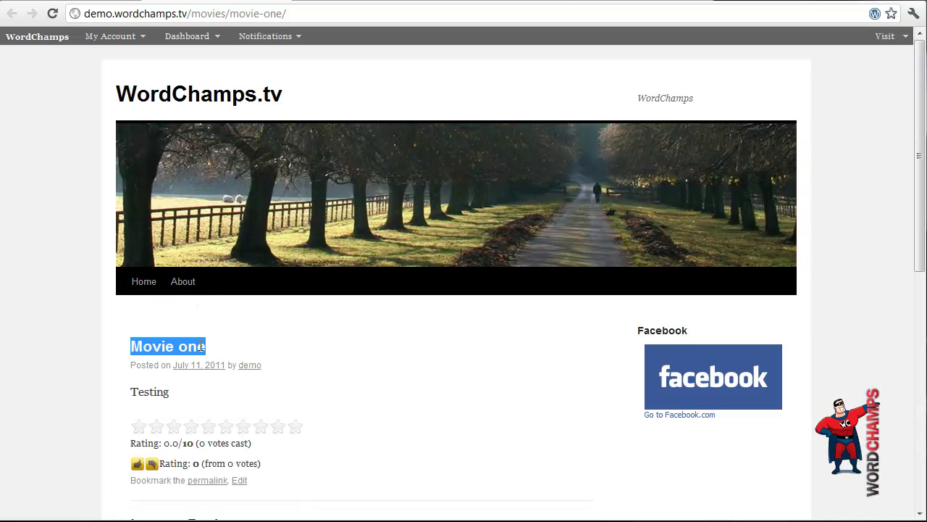
click(148, 397)
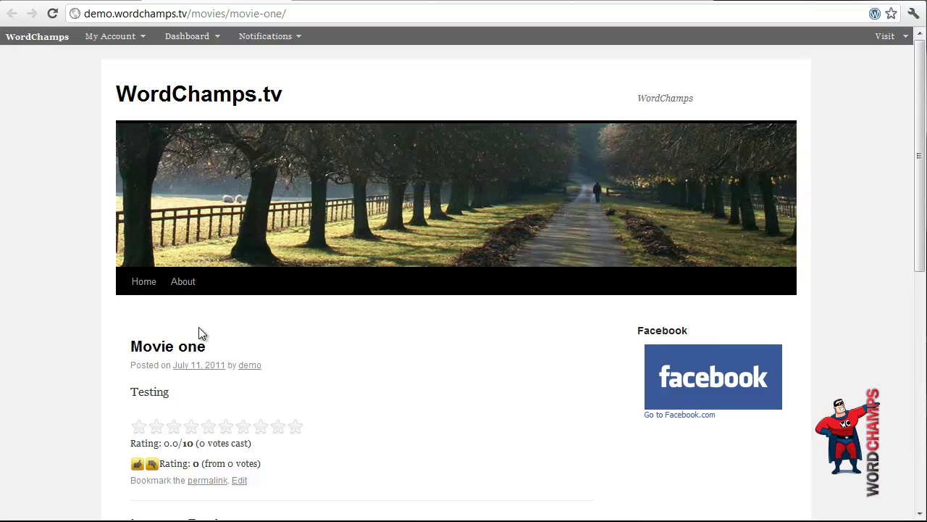
scroll(349, 362, down, 1)
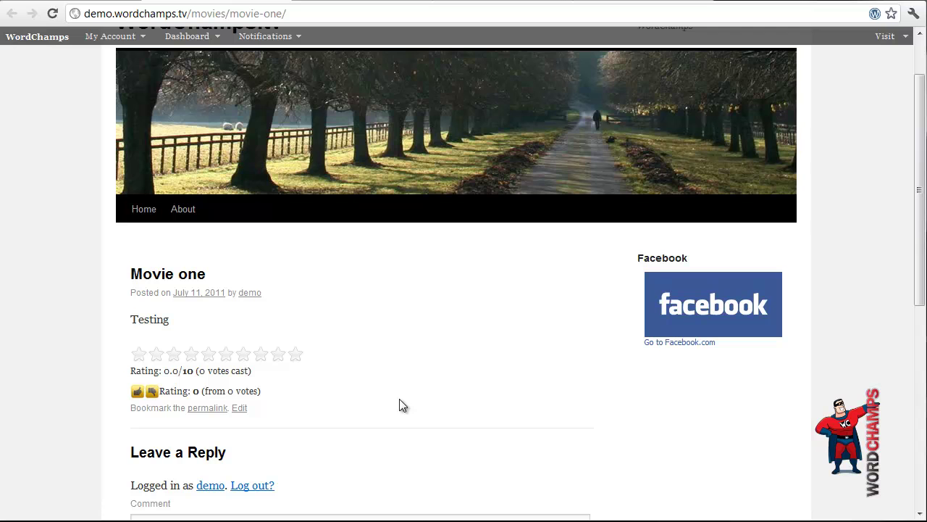
scroll(326, 307, up, 2)
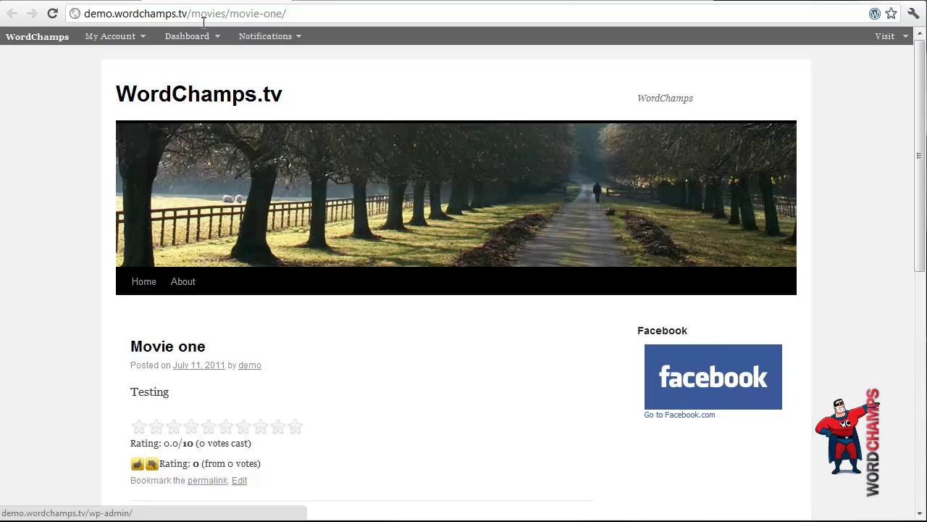
key(ctrl+w)
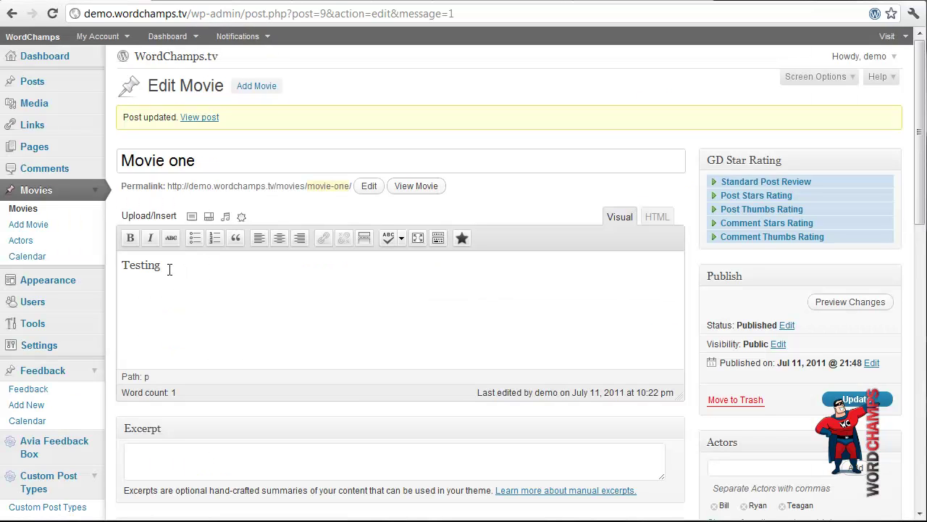
Step: Highlight 'Testing' in the movie content, then switch to the WordChamps Facebook page
drag(122, 265, 167, 264)
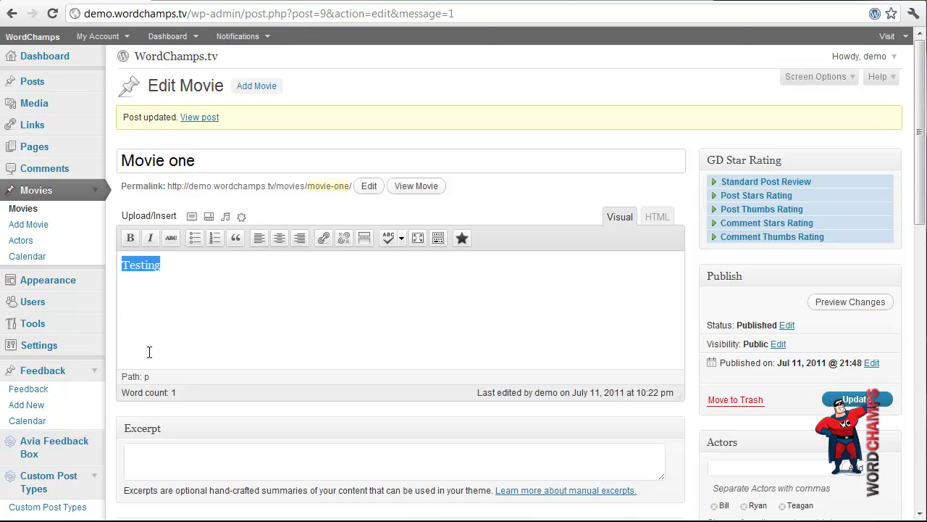
click(365, 2)
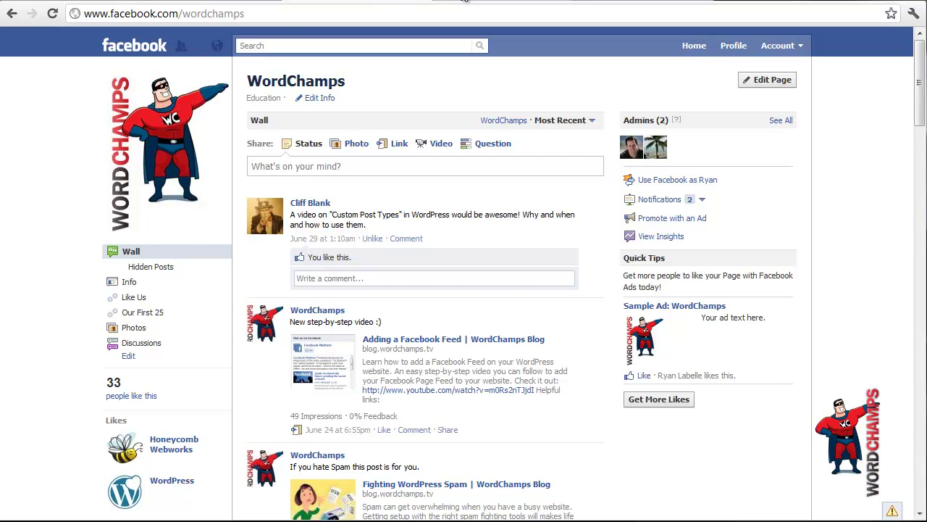
Step: Switch to the blog.wordchamps.tv Your Requests page with its topic voting section
click(467, 2)
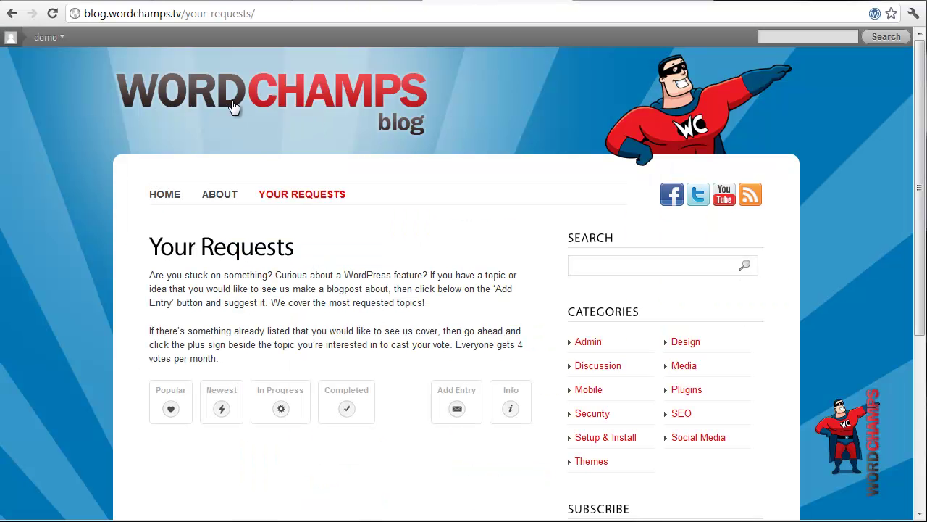